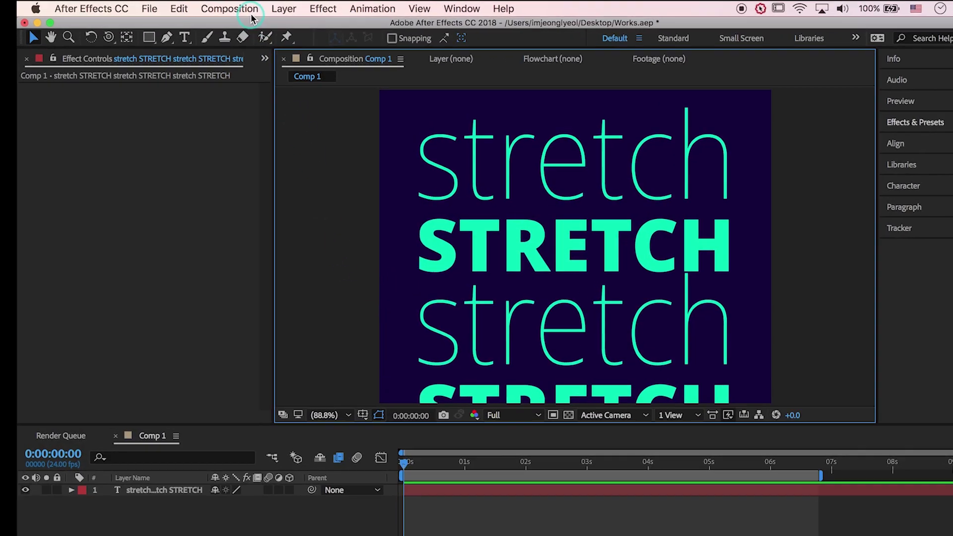
In Composition Settings, keep 1250×1000 px and 10 s, and set the background to 13063C.
{"action": "left_click", "coordinate": [216, 8]}
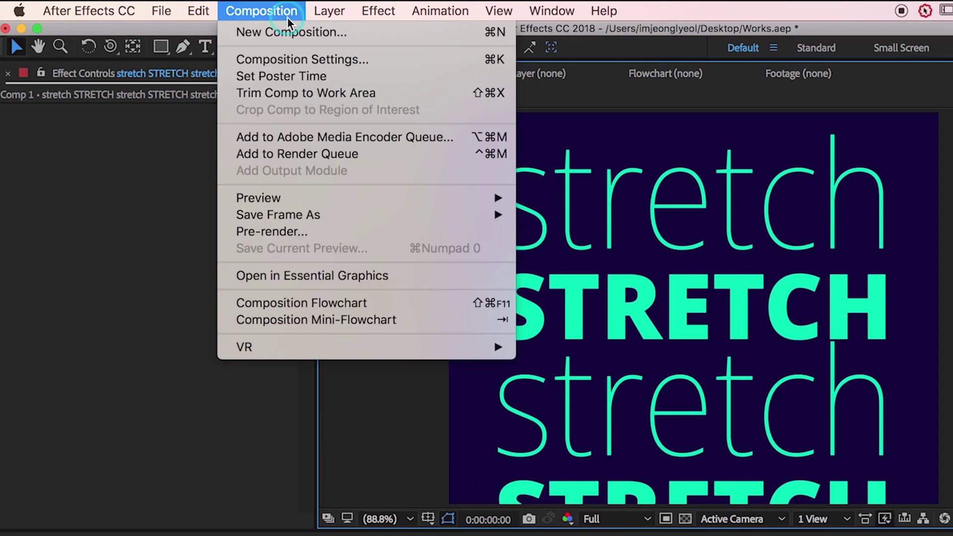
{"action": "left_click", "coordinate": [246, 43]}
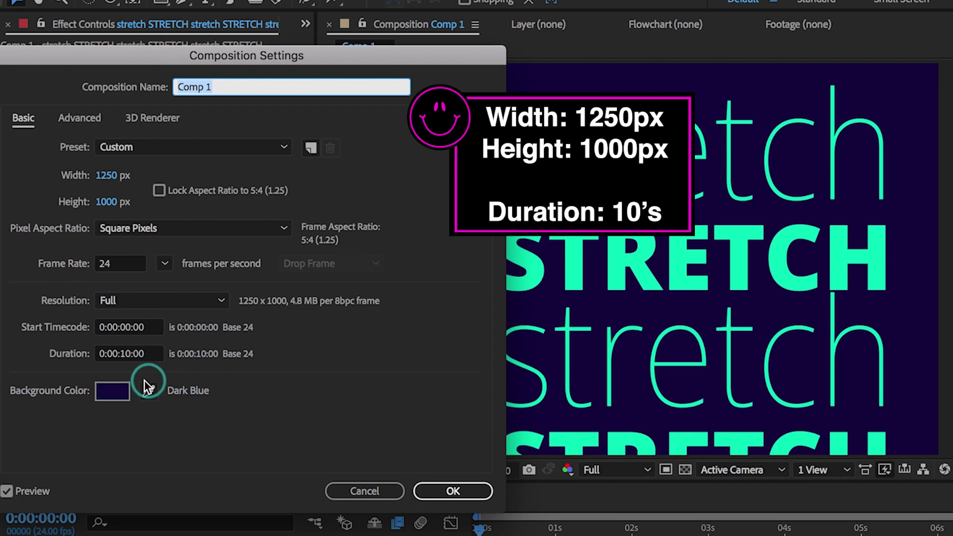
{"action": "left_click", "coordinate": [118, 392]}
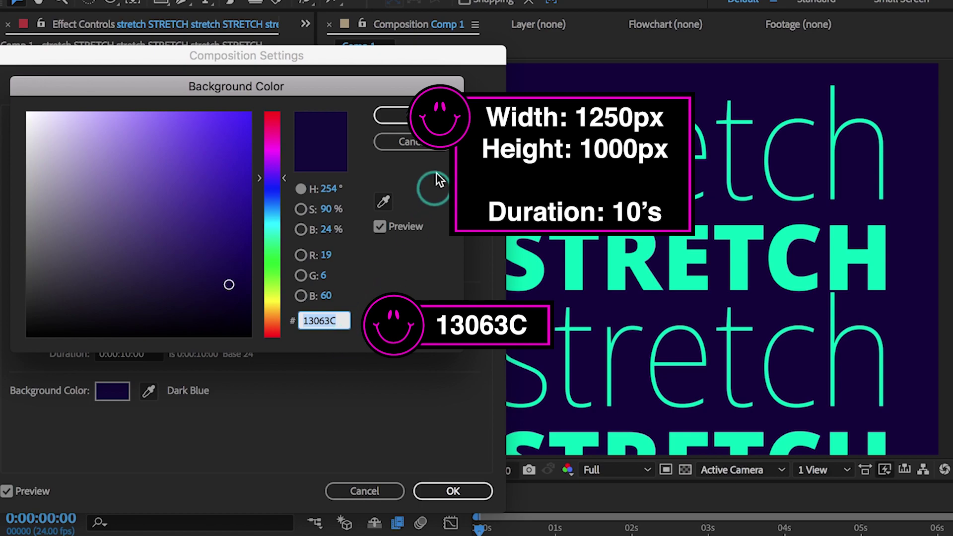
{"action": "left_click", "coordinate": [393, 115]}
{"action": "left_click", "coordinate": [453, 493]}
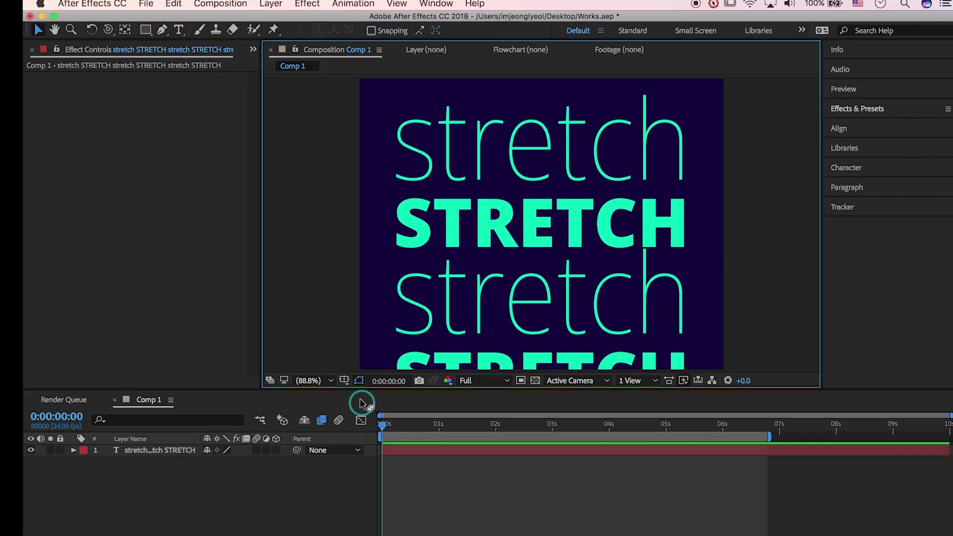
{"action": "left_click", "coordinate": [523, 233]}
{"action": "double_click", "coordinate": [522, 233]}
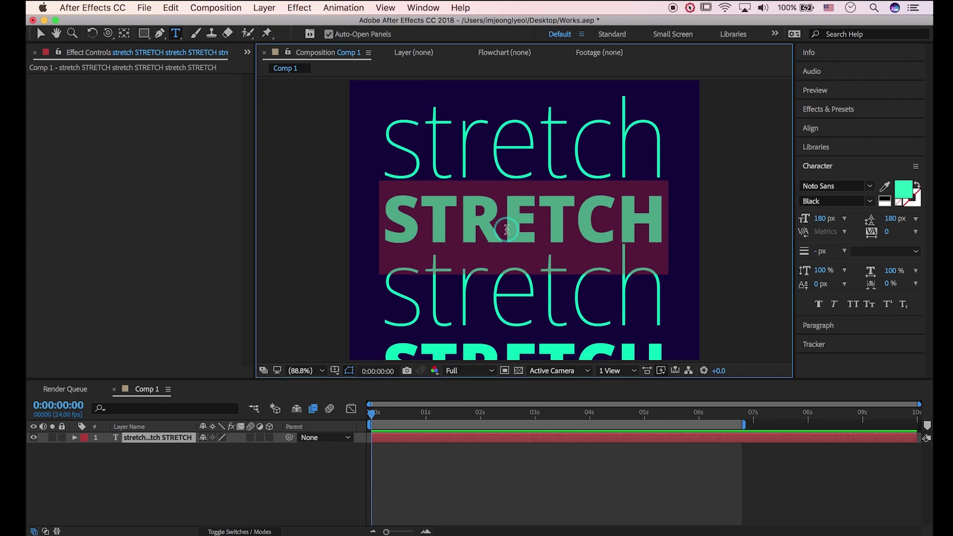
{"action": "left_click", "coordinate": [902, 198]}
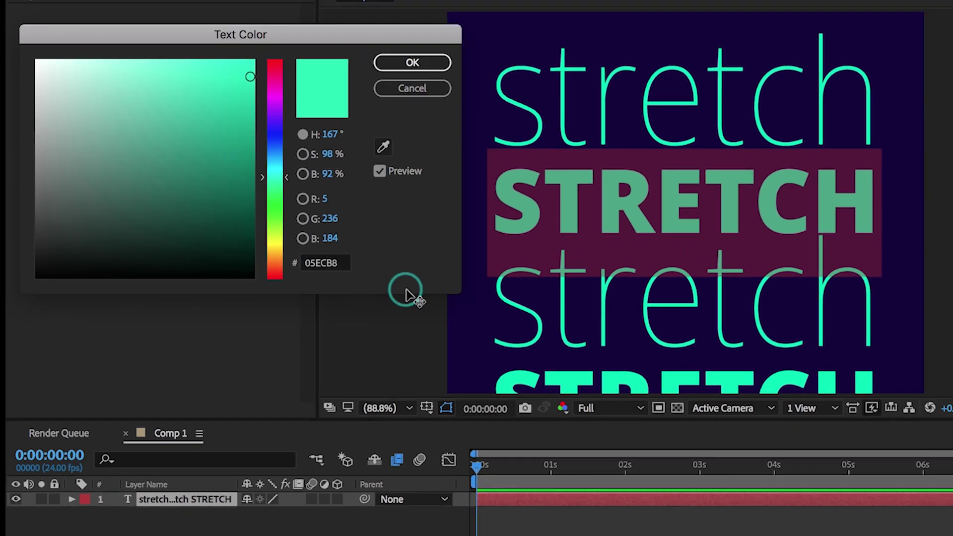
{"action": "key", "text": "Return"}
{"action": "left_click", "coordinate": [425, 220]}
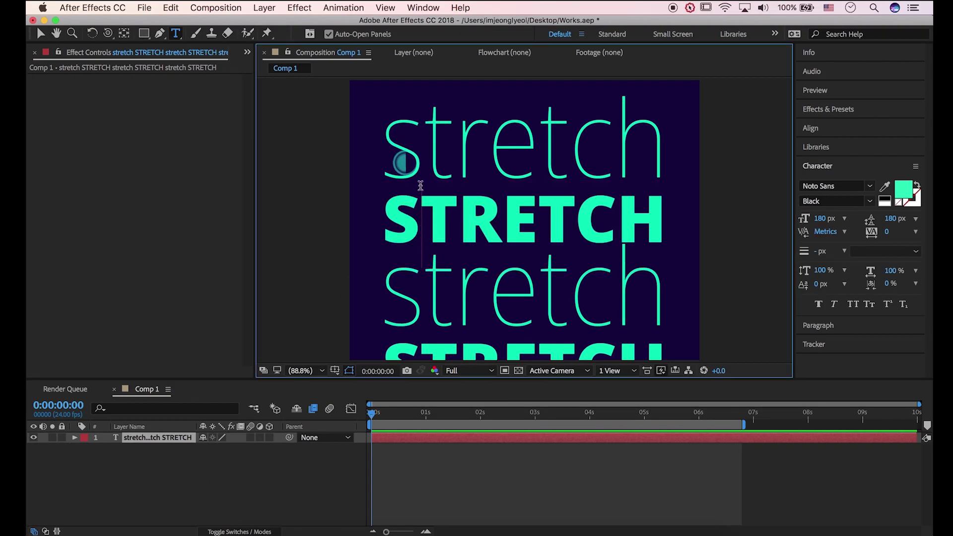
{"action": "key", "text": "super+a"}
{"action": "scroll", "coordinate": [409, 326], "scroll_direction": "down", "scroll_amount": 2}
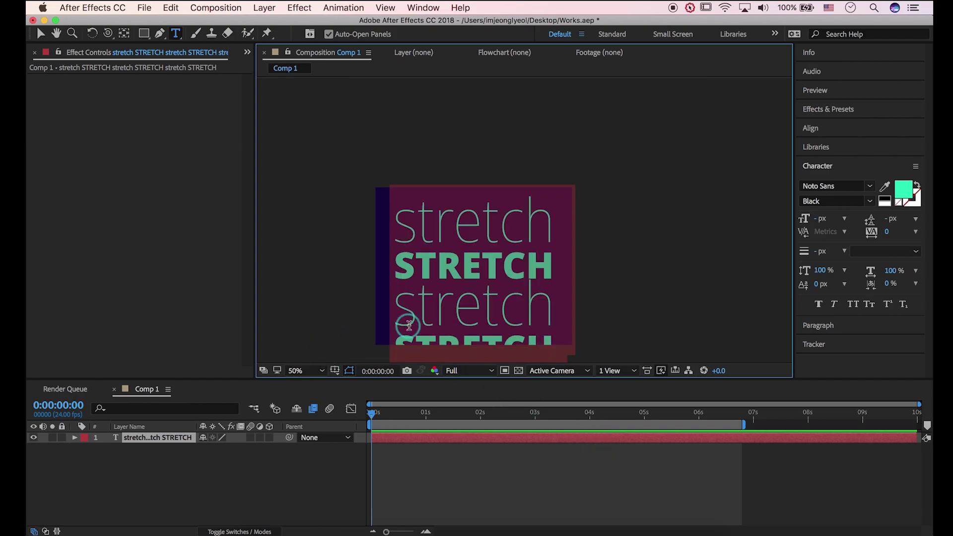
{"action": "scroll", "coordinate": [444, 326], "scroll_direction": "down", "scroll_amount": 2}
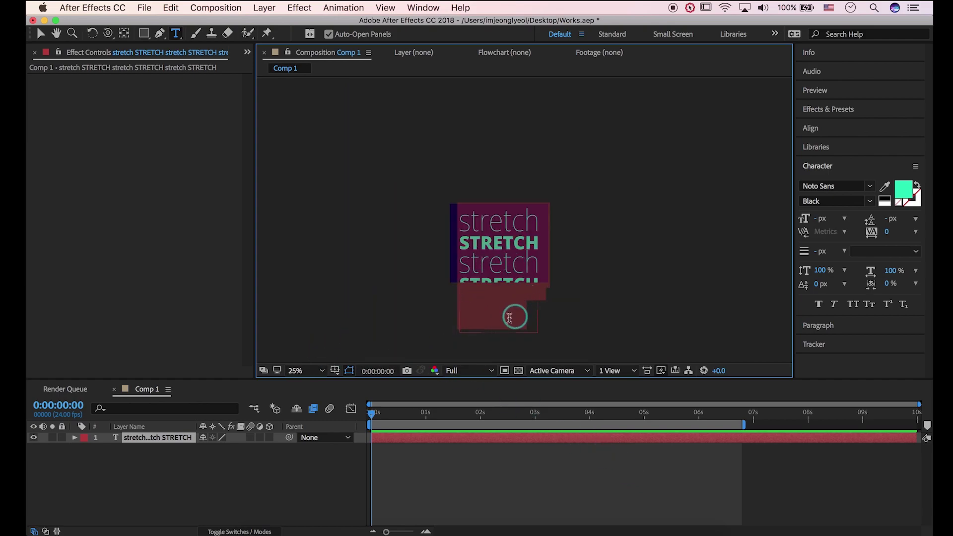
{"action": "left_click", "coordinate": [328, 378]}
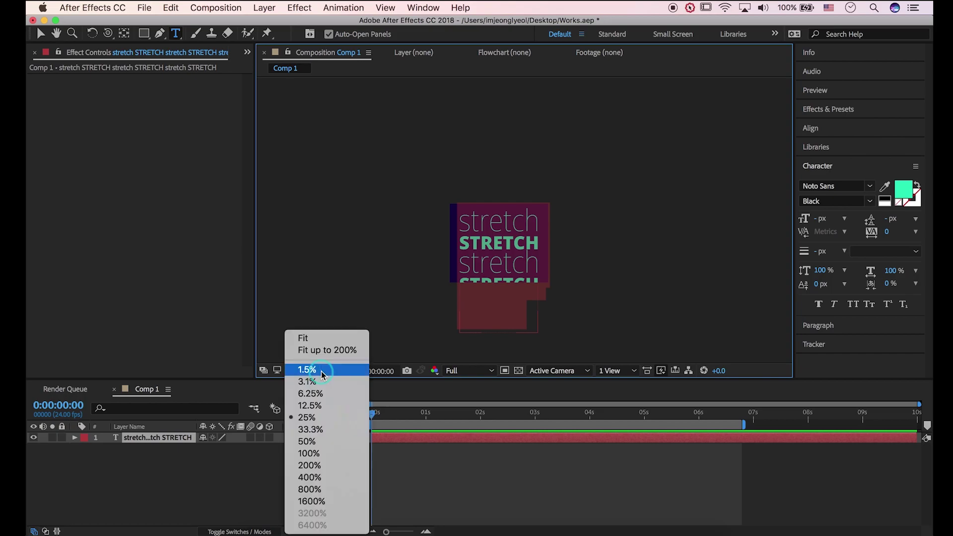
{"action": "left_click", "coordinate": [330, 350]}
Keyframe the text layer's Position from Y -947.5 at 0 s to Y 723.5 at 6:19.
{"action": "left_click", "coordinate": [193, 451]}
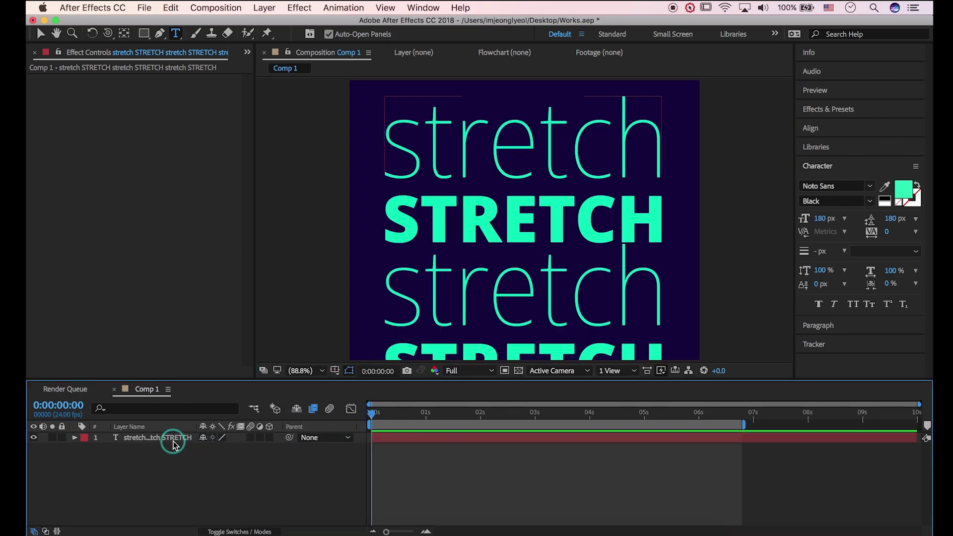
{"action": "left_click", "coordinate": [170, 441]}
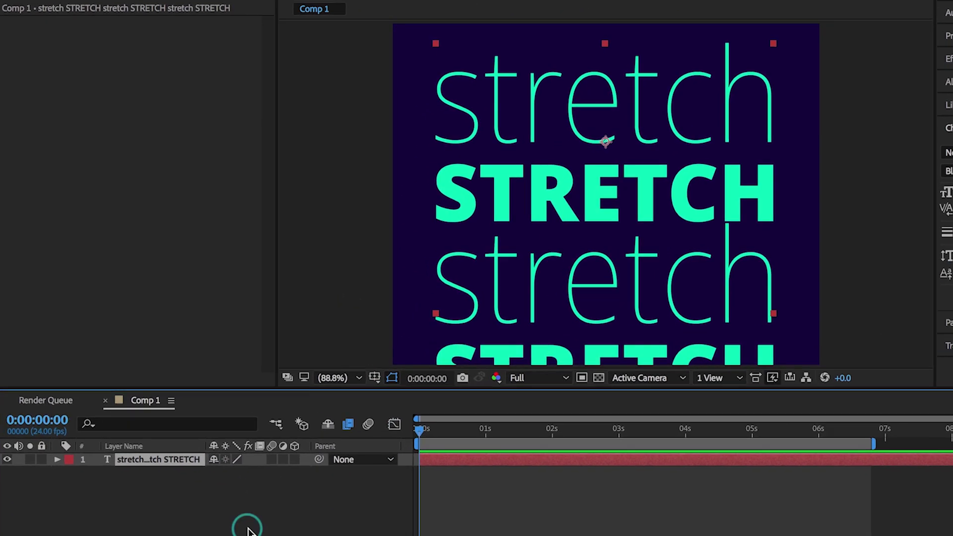
{"action": "key", "text": "p"}
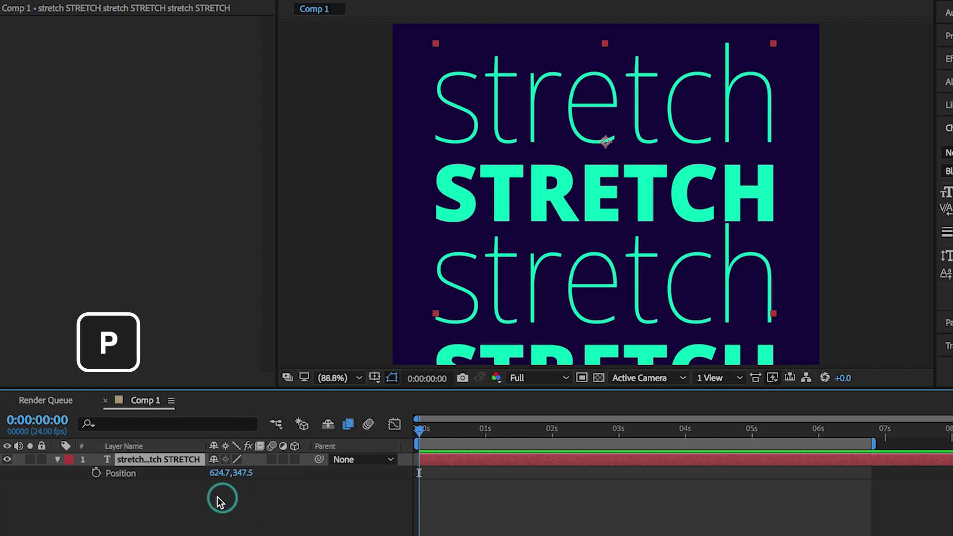
{"action": "left_click", "coordinate": [96, 474]}
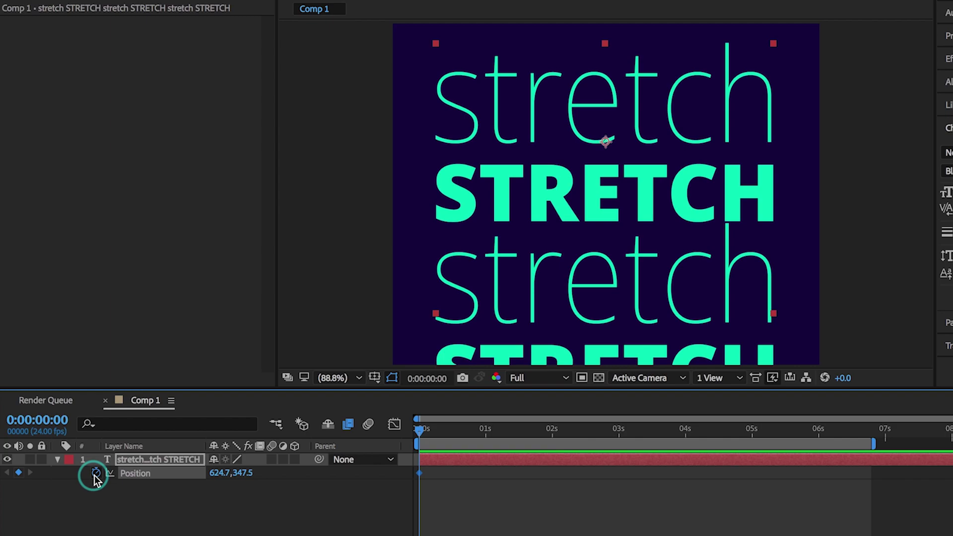
{"action": "left_click_drag", "start_coordinate": [247, 472], "coordinate": [65, 455]}
{"action": "left_click_drag", "start_coordinate": [466, 434], "coordinate": [873, 434]}
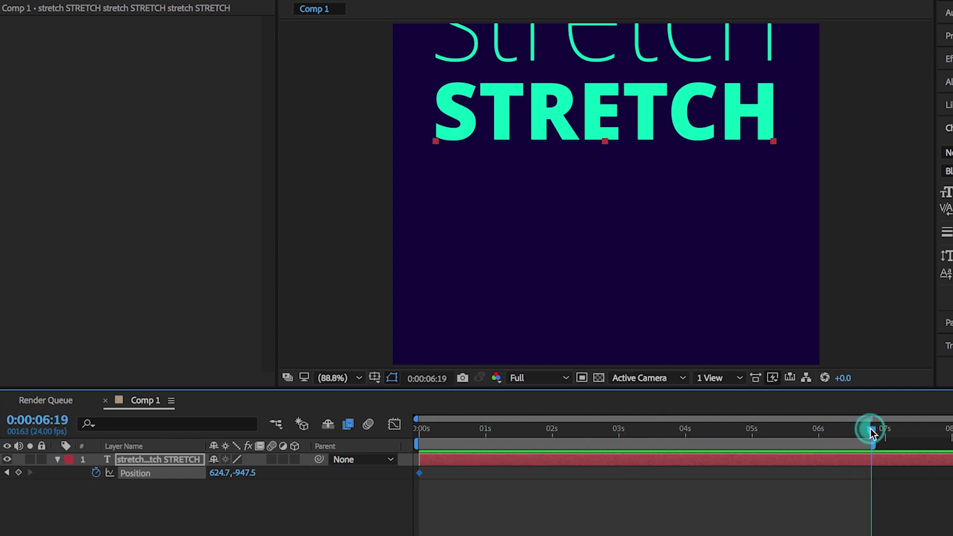
{"action": "left_click_drag", "start_coordinate": [240, 473], "coordinate": [400, 474]}
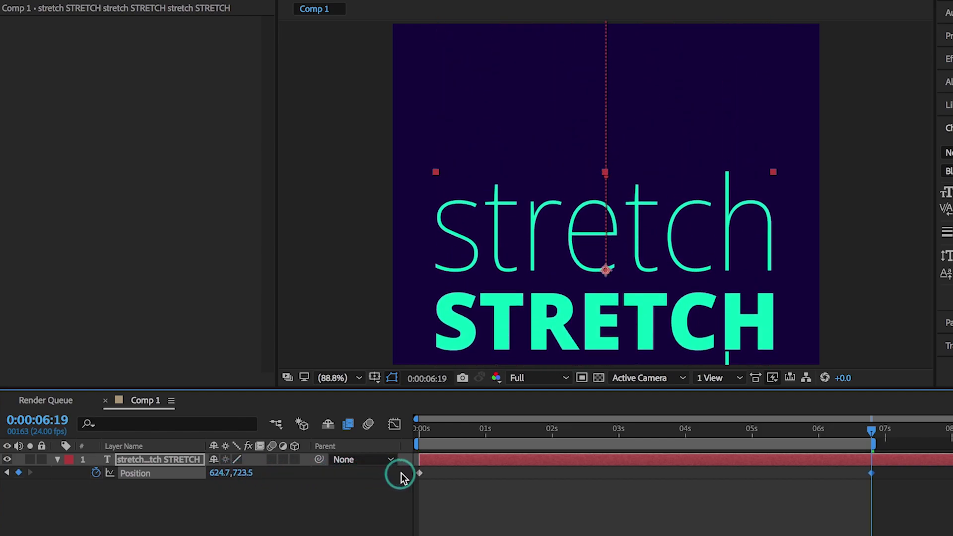
Preview the scrolling text animation from the first frame, then return to frame 0.
{"action": "left_click_drag", "start_coordinate": [474, 430], "coordinate": [377, 428]}
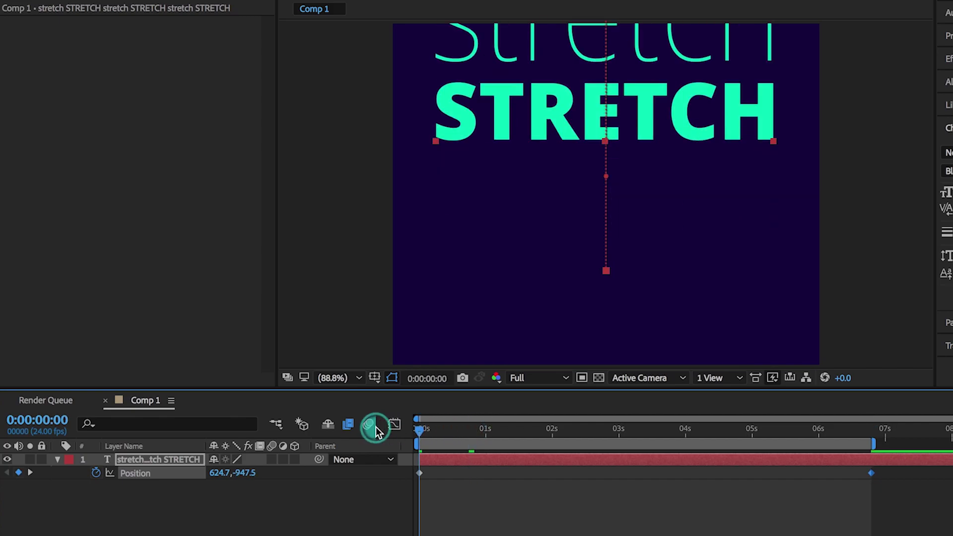
{"action": "key", "text": "space"}
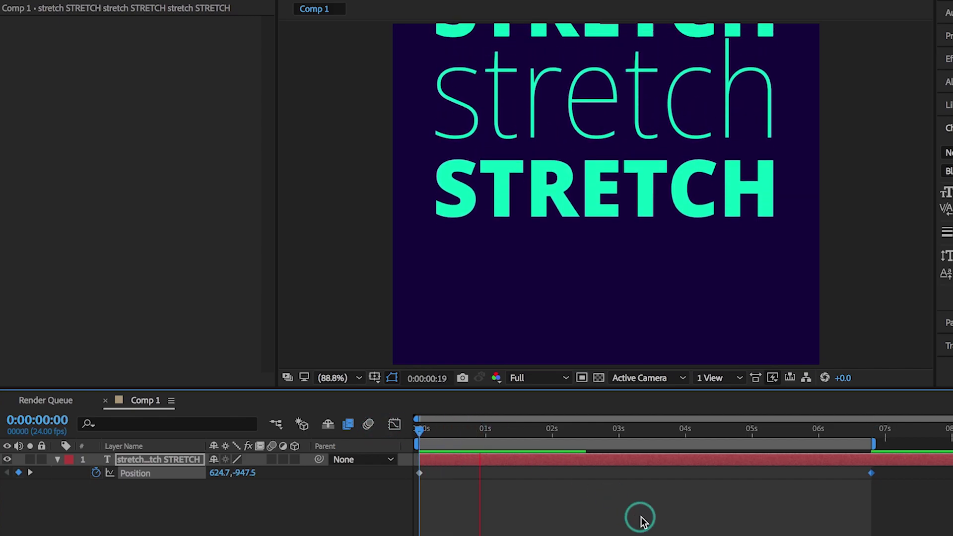
{"action": "key", "text": "space"}
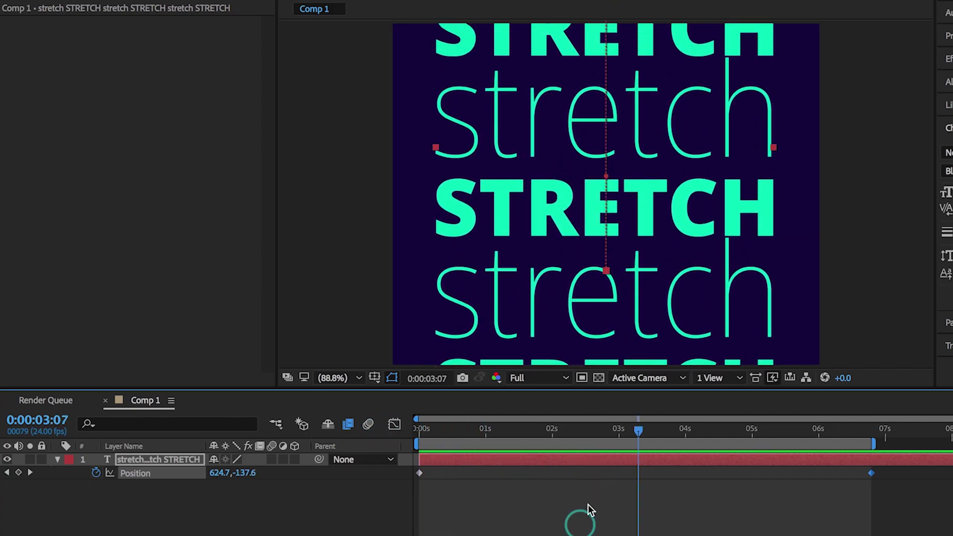
{"action": "left_click_drag", "start_coordinate": [617, 433], "coordinate": [415, 428]}
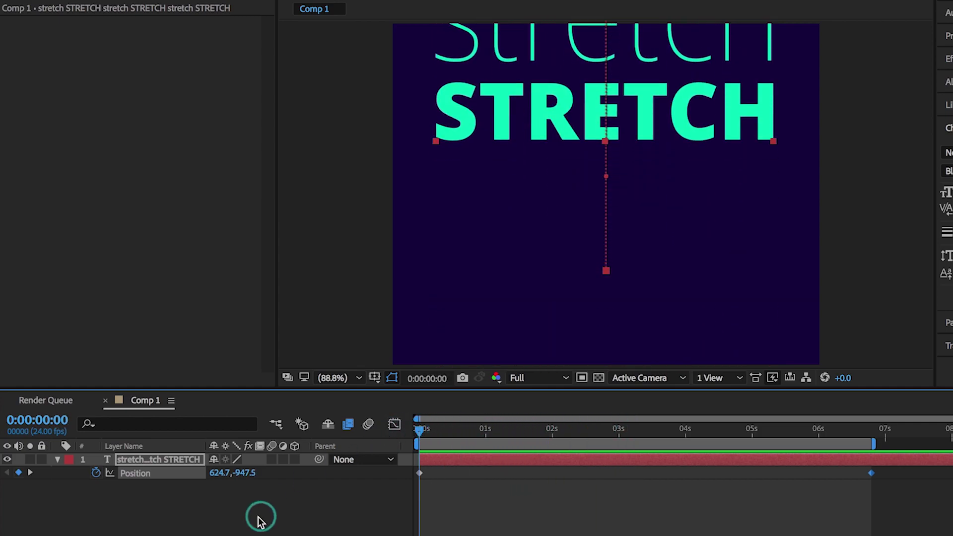
Pre-compose the animated text layer into a composition named 'TEXT', moving all attributes.
{"action": "right_click", "coordinate": [145, 467]}
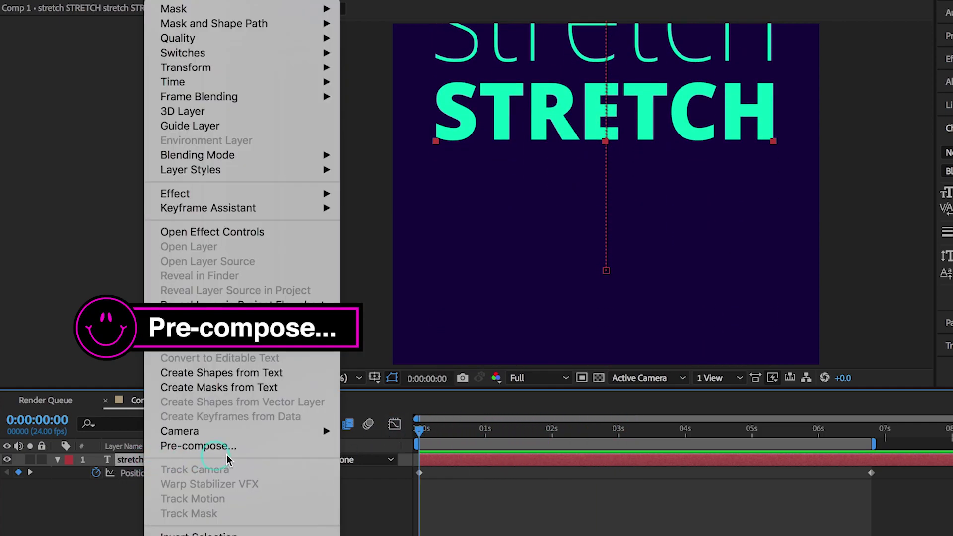
{"action": "left_click", "coordinate": [246, 449]}
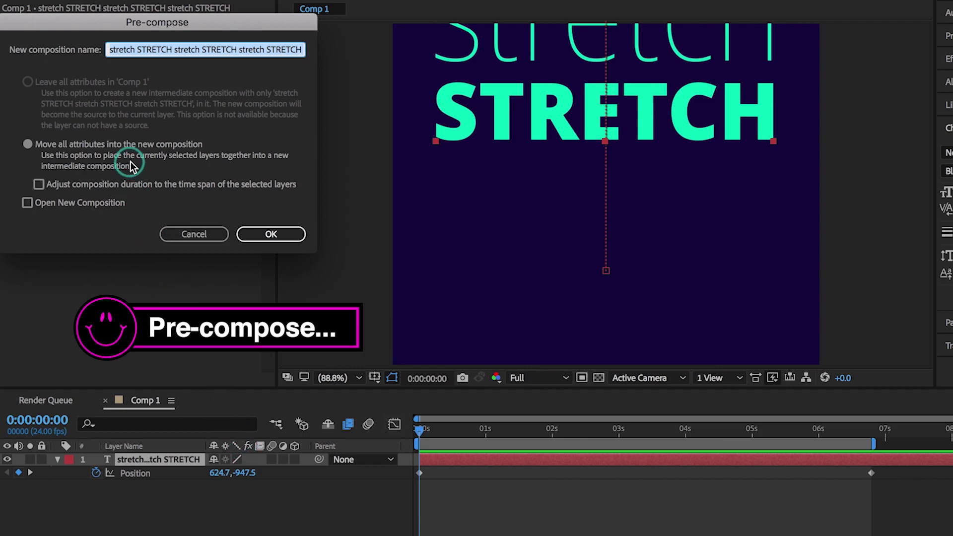
{"action": "type", "text": "TEXT"}
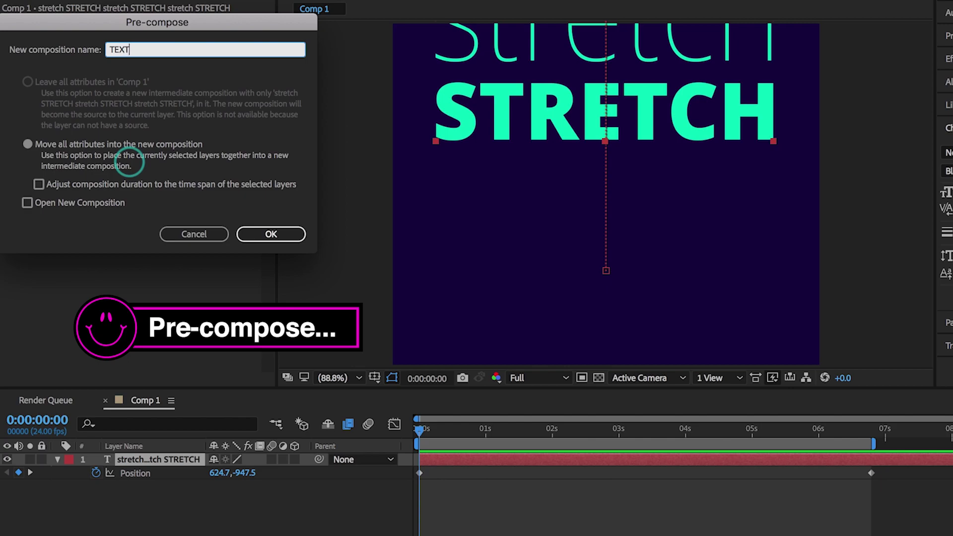
{"action": "left_click", "coordinate": [277, 233]}
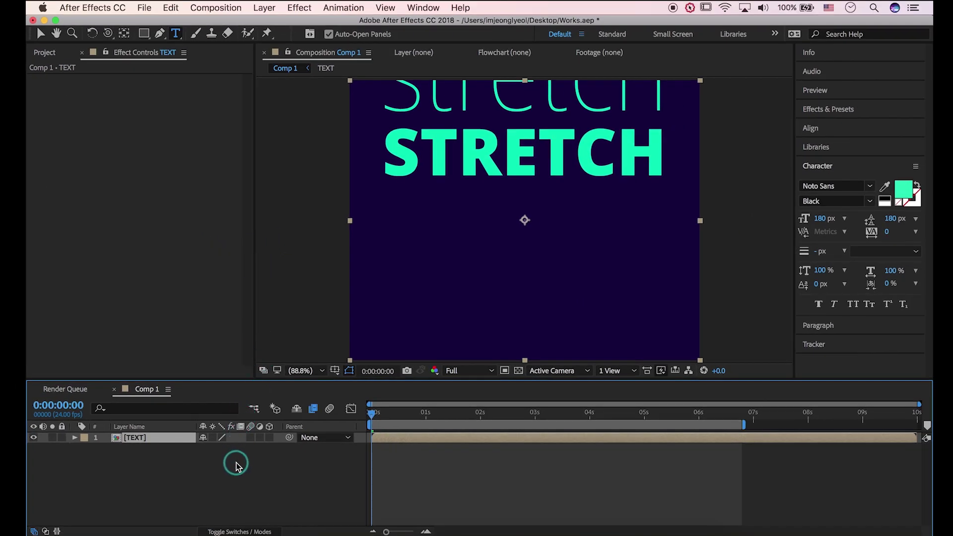
Add Adjustment Layer 1 above the text and drag it upward over the composition's top.
{"action": "left_click", "coordinate": [264, 7]}
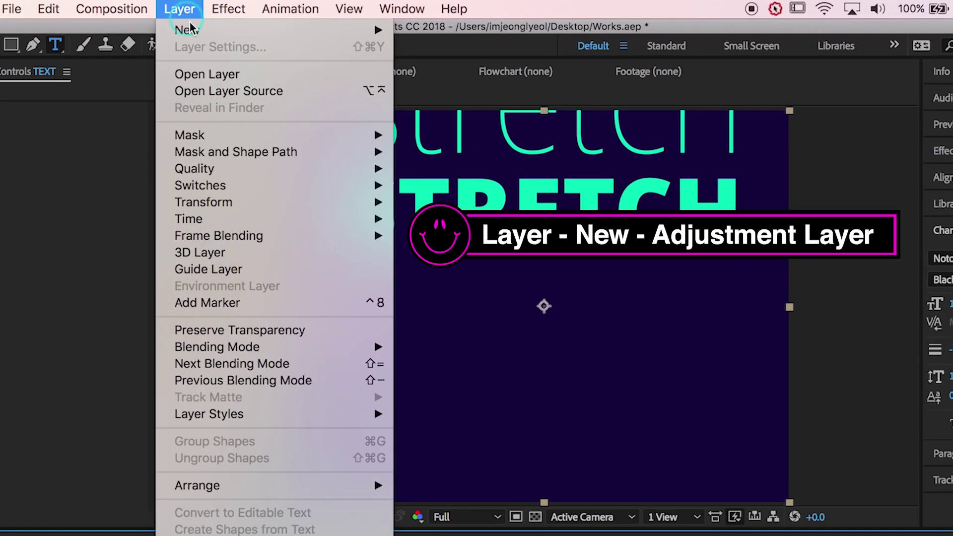
{"action": "mouse_move", "coordinate": [191, 29]}
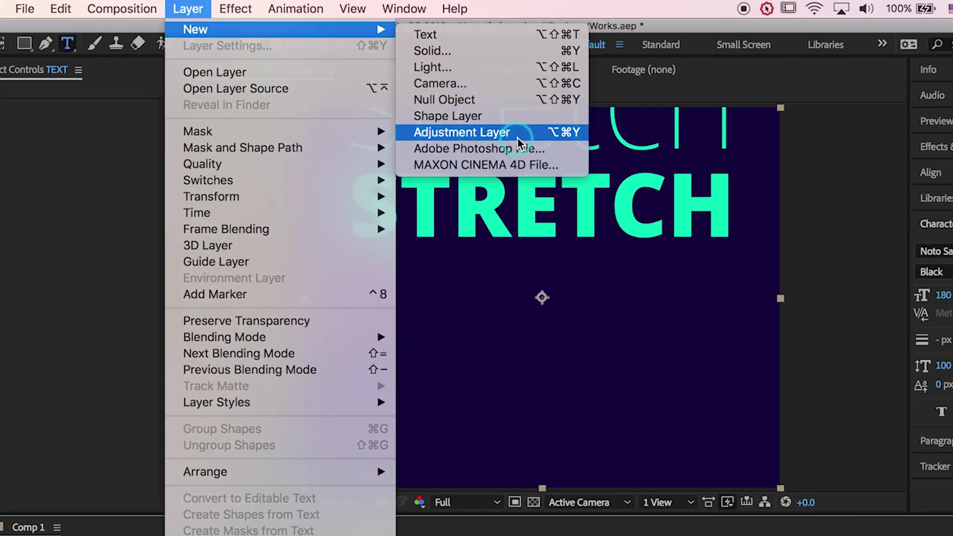
{"action": "left_click", "coordinate": [516, 133]}
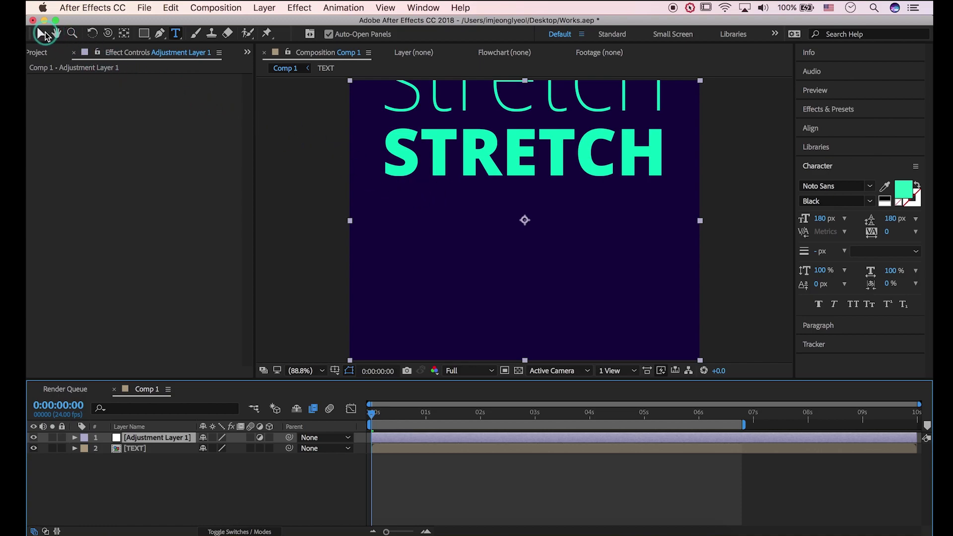
{"action": "left_click", "coordinate": [41, 33]}
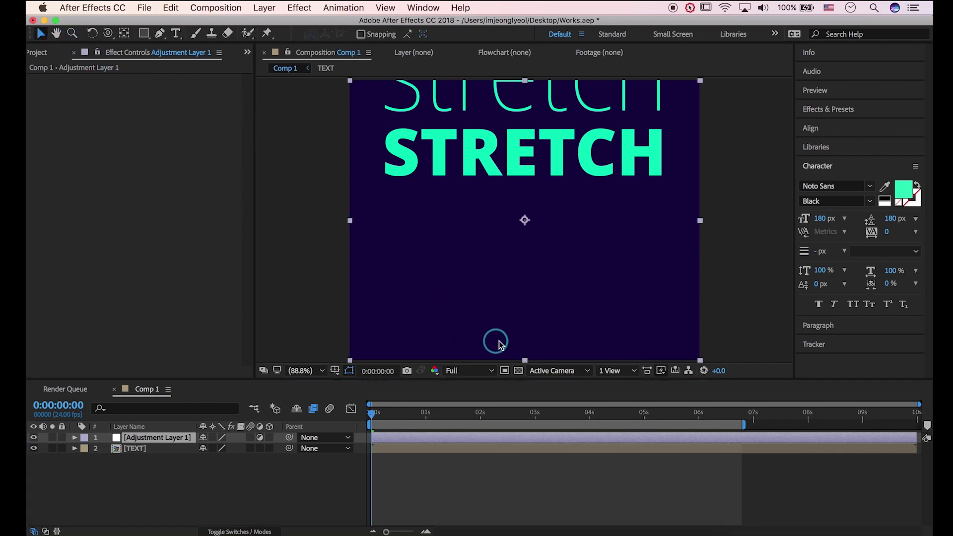
{"action": "left_click_drag", "start_coordinate": [499, 343], "coordinate": [498, 203]}
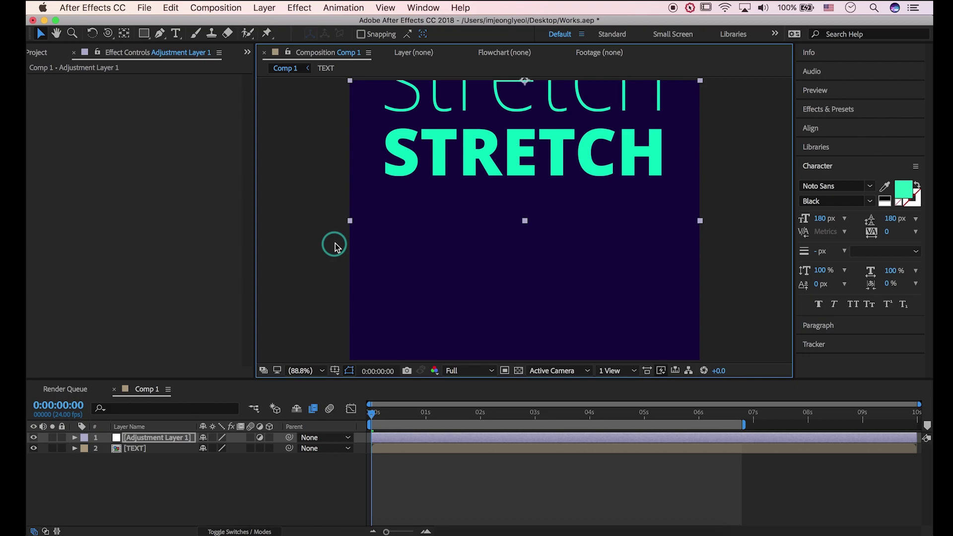
Pre-compose Adjustment Layer 1 as 'ADJUSTMENT', leaving all attributes in Comp 1.
{"action": "right_click", "coordinate": [181, 438]}
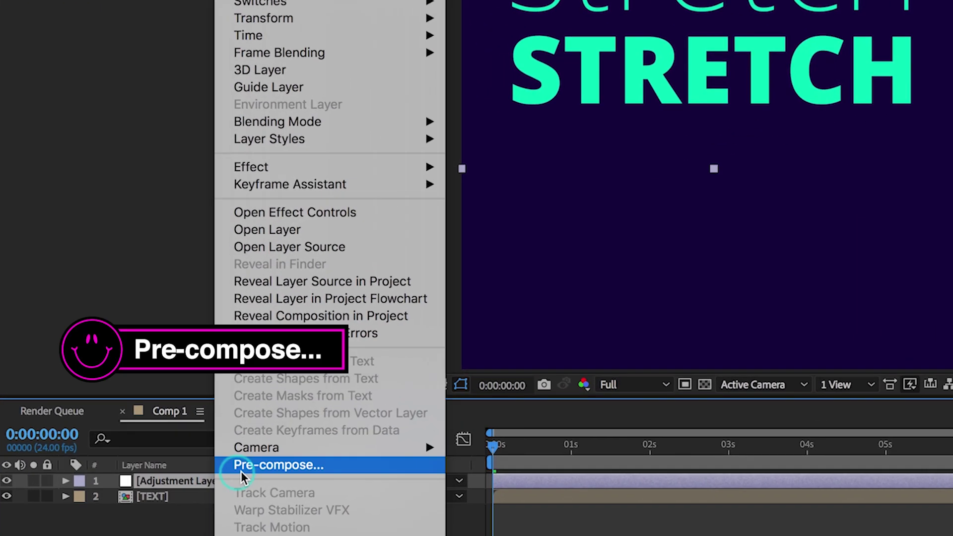
{"action": "left_click", "coordinate": [272, 469]}
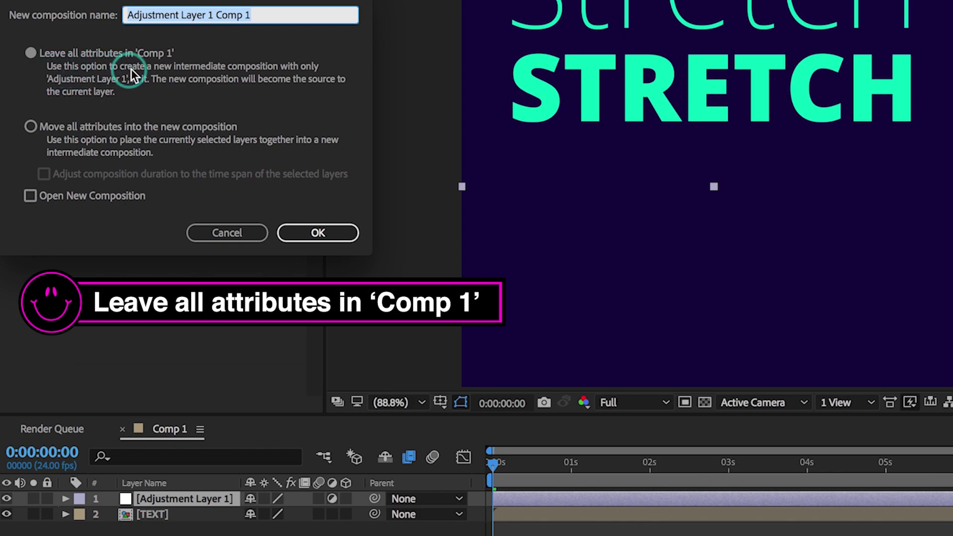
{"action": "type", "text": "ADJUSTMENT"}
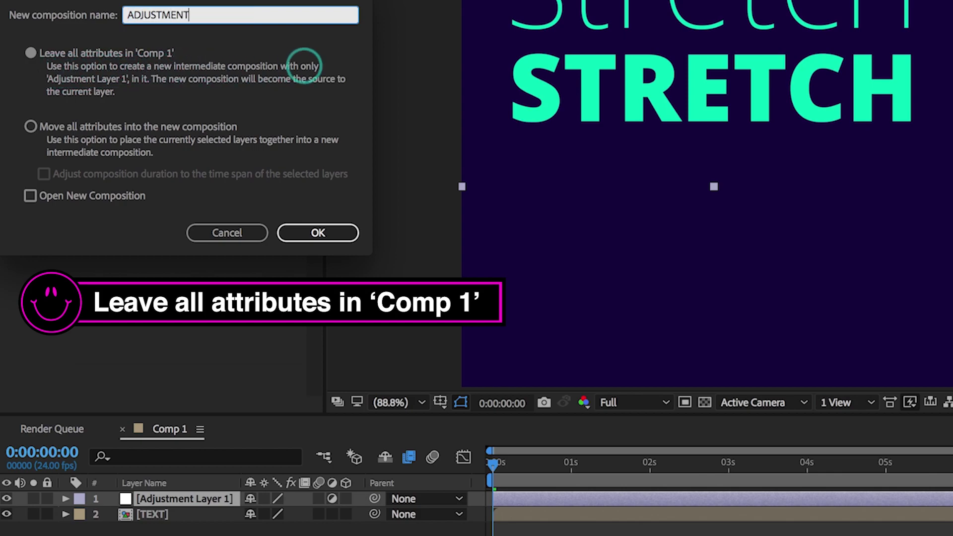
{"action": "left_click", "coordinate": [344, 235]}
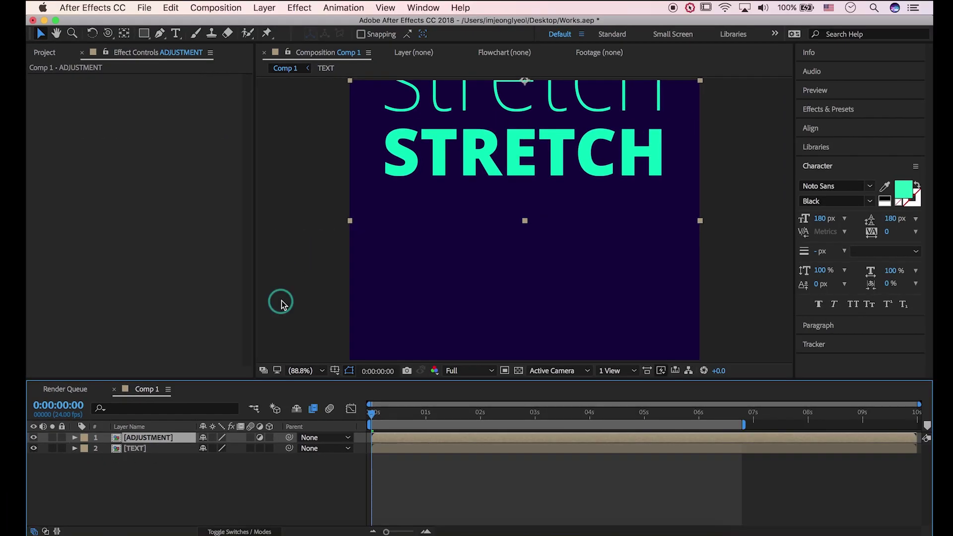
Search effects for 'cc scale' and drop CC Scale Wipe onto the ADJUSTMENT layer.
{"action": "left_click", "coordinate": [855, 113]}
{"action": "left_click", "coordinate": [861, 124]}
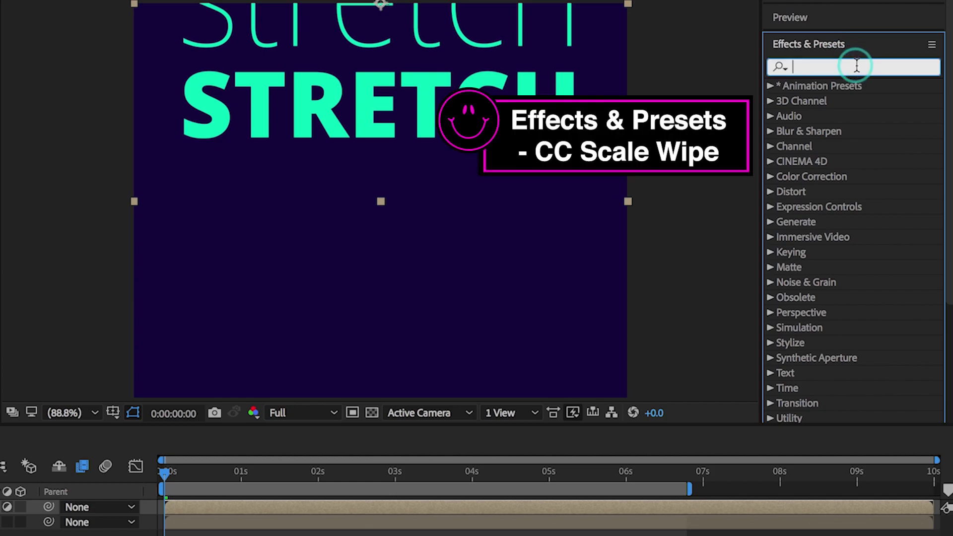
{"action": "type", "text": "cc"}
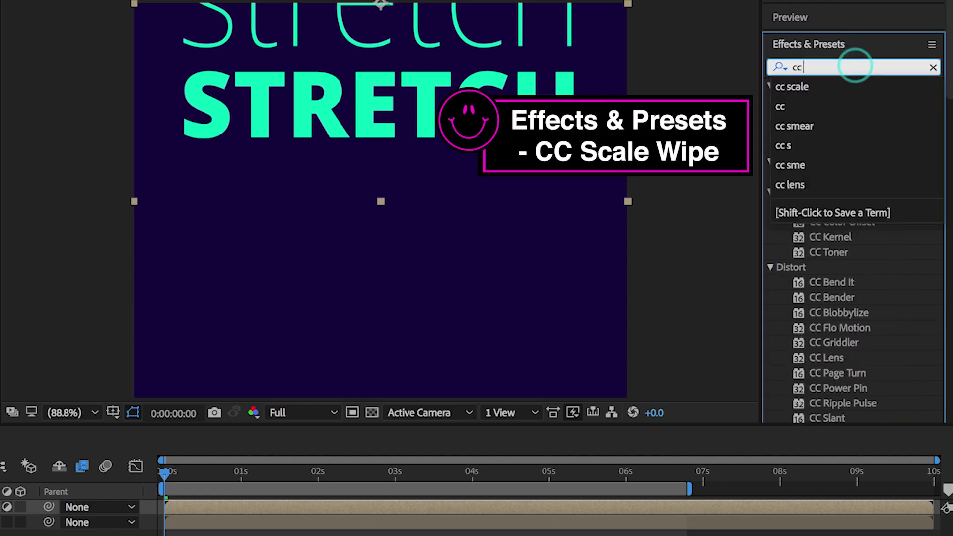
{"action": "type", "text": " scale"}
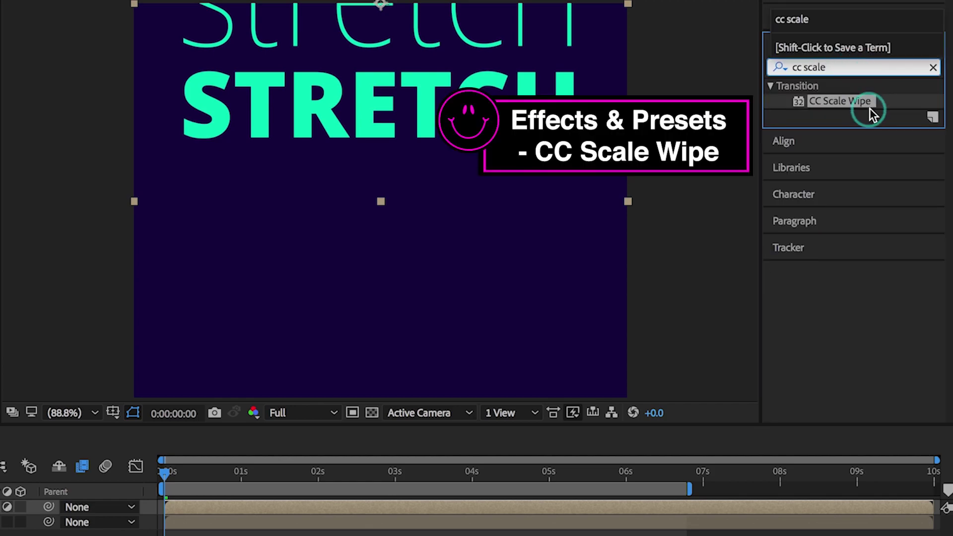
{"action": "left_click_drag", "start_coordinate": [871, 109], "coordinate": [0, 396]}
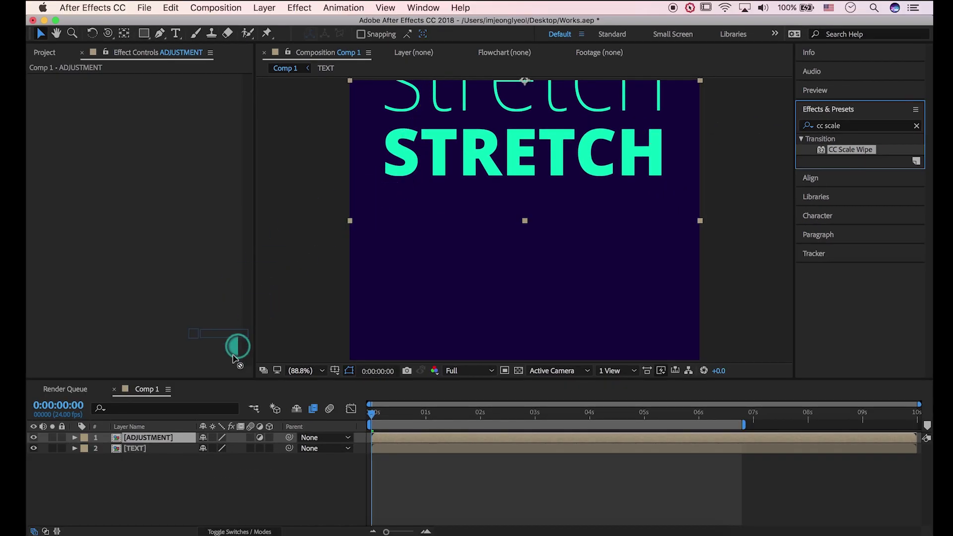
{"action": "left_click_drag", "start_coordinate": [234, 358], "coordinate": [169, 444]}
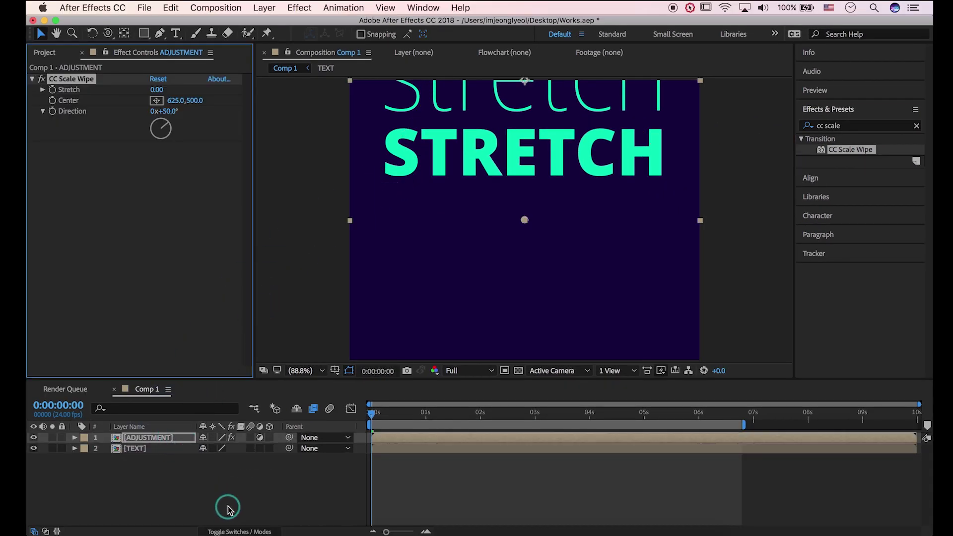
At the 2-second mark, set CC Scale Wipe Stretch to 40 and Direction to 0°.
{"action": "left_click_drag", "start_coordinate": [450, 415], "coordinate": [480, 415]}
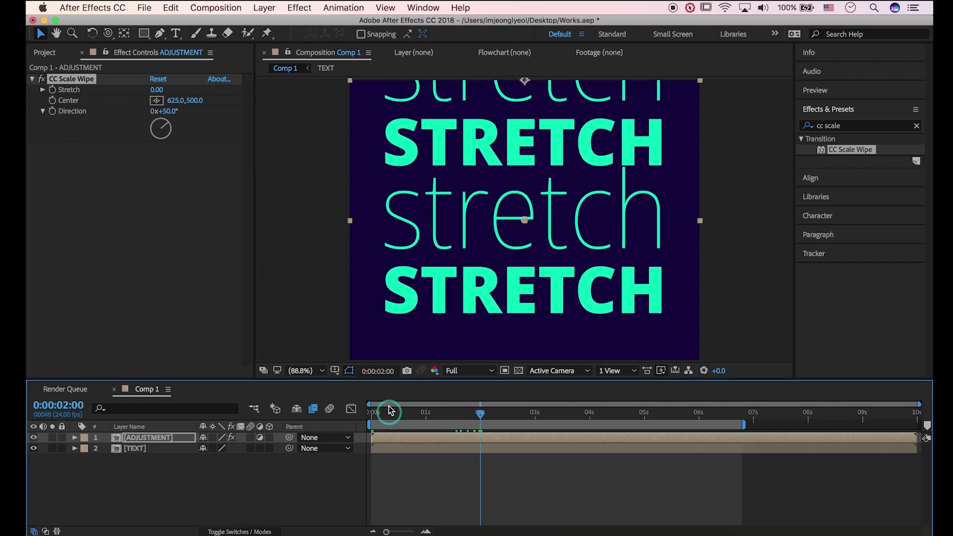
{"action": "left_click_drag", "start_coordinate": [157, 89], "coordinate": [183, 92]}
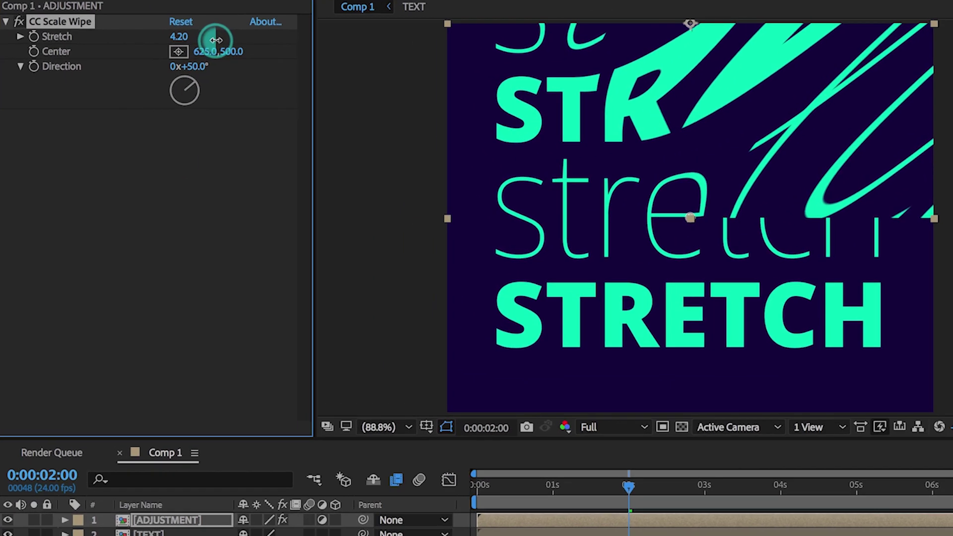
{"action": "left_click_drag", "start_coordinate": [216, 40], "coordinate": [214, 37]}
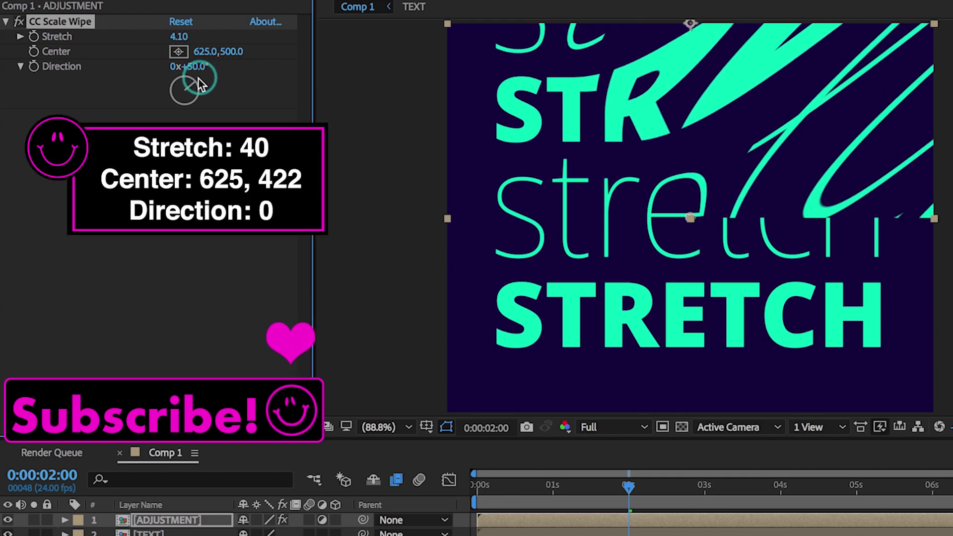
{"action": "left_click_drag", "start_coordinate": [201, 84], "coordinate": [184, 75]}
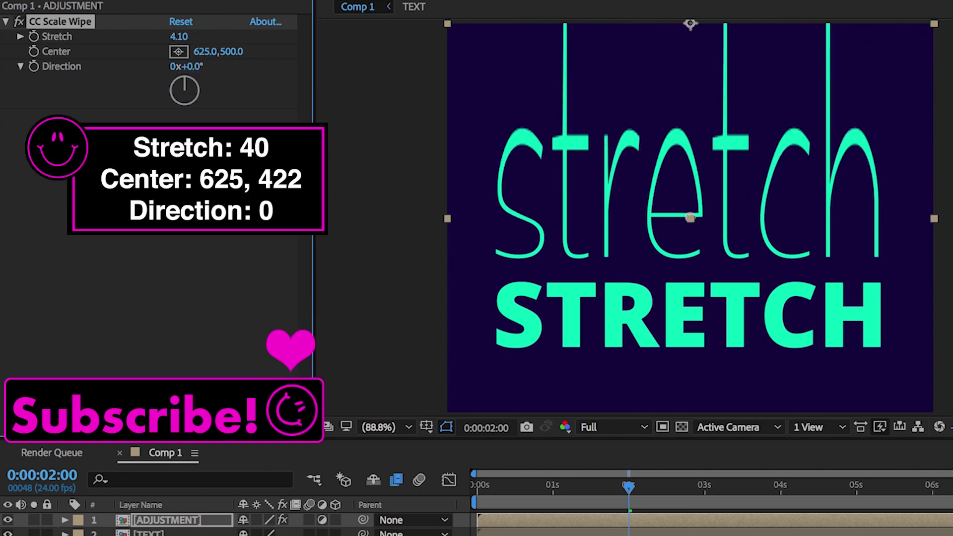
{"action": "left_click", "coordinate": [182, 37]}
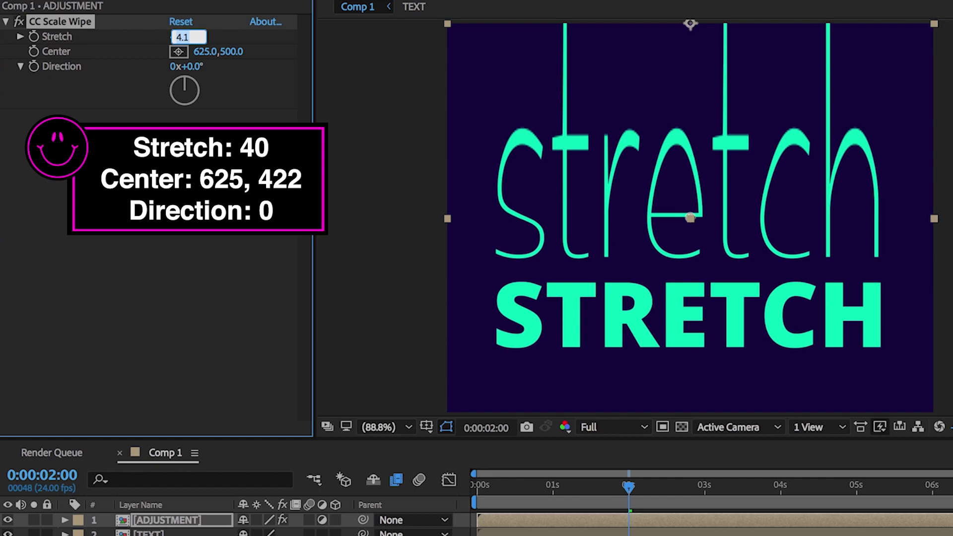
{"action": "type", "text": "40"}
{"action": "key", "text": "Return"}
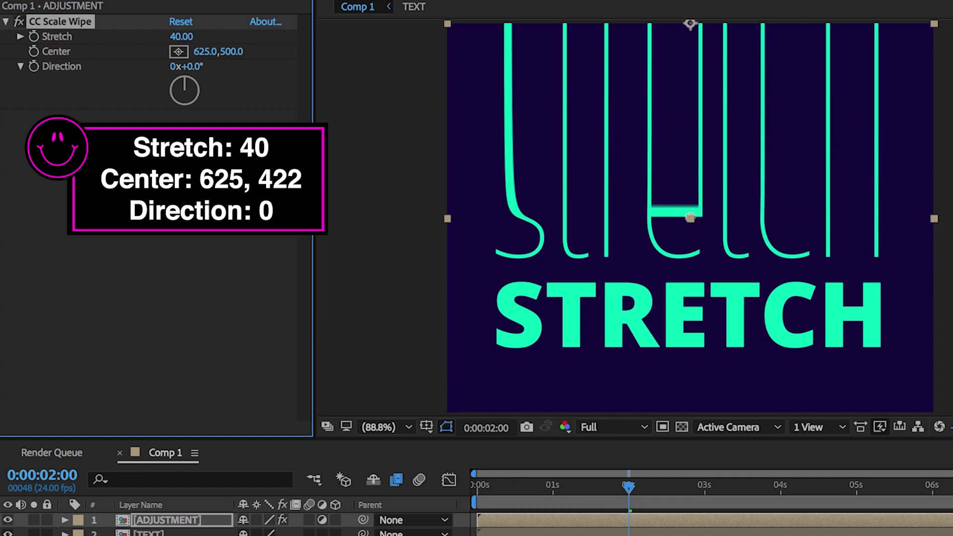
Move the CC Scale Wipe Center to 625, 422 and preview from the start.
{"action": "left_click", "coordinate": [238, 58]}
{"action": "left_click_drag", "start_coordinate": [238, 57], "coordinate": [170, 51]}
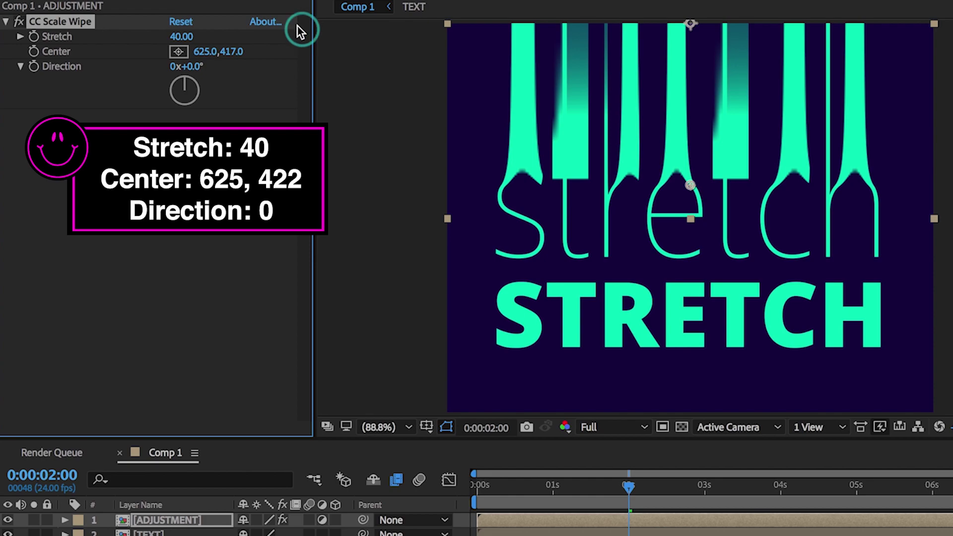
{"action": "left_click_drag", "start_coordinate": [230, 49], "coordinate": [244, 46]}
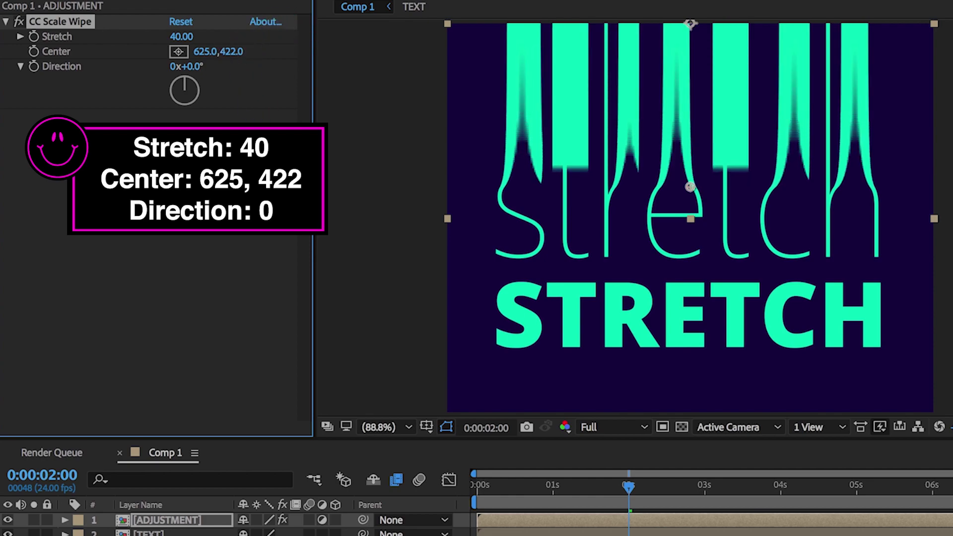
{"action": "left_click_drag", "start_coordinate": [628, 486], "coordinate": [475, 487]}
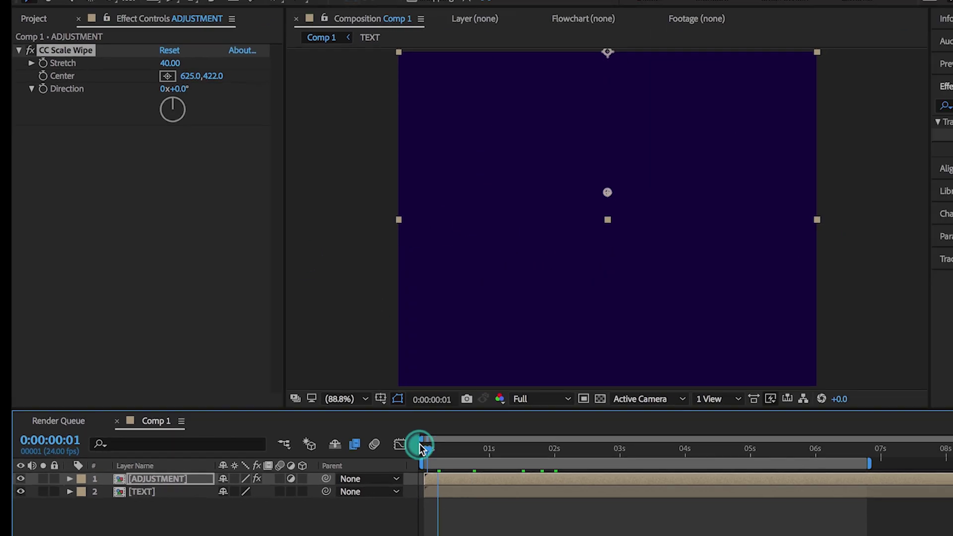
{"action": "key", "text": "space"}
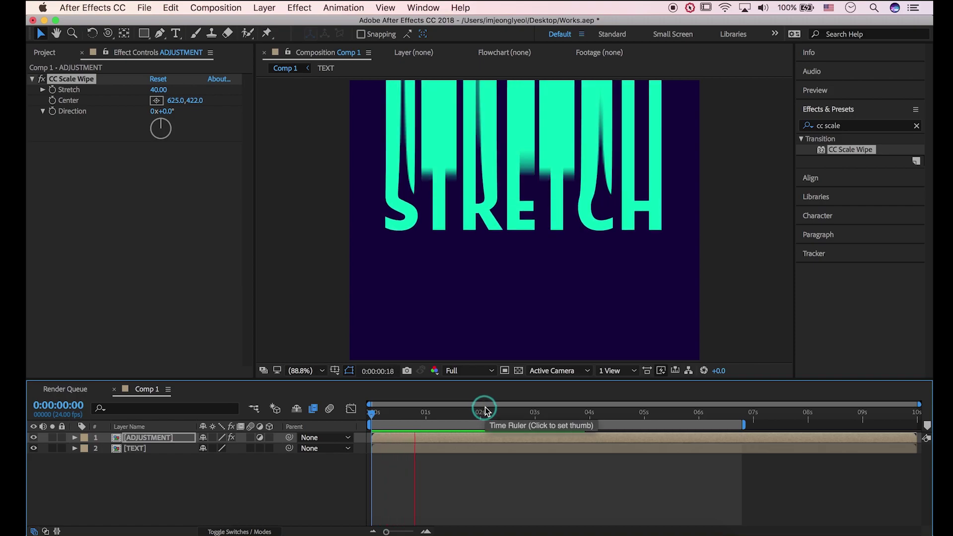